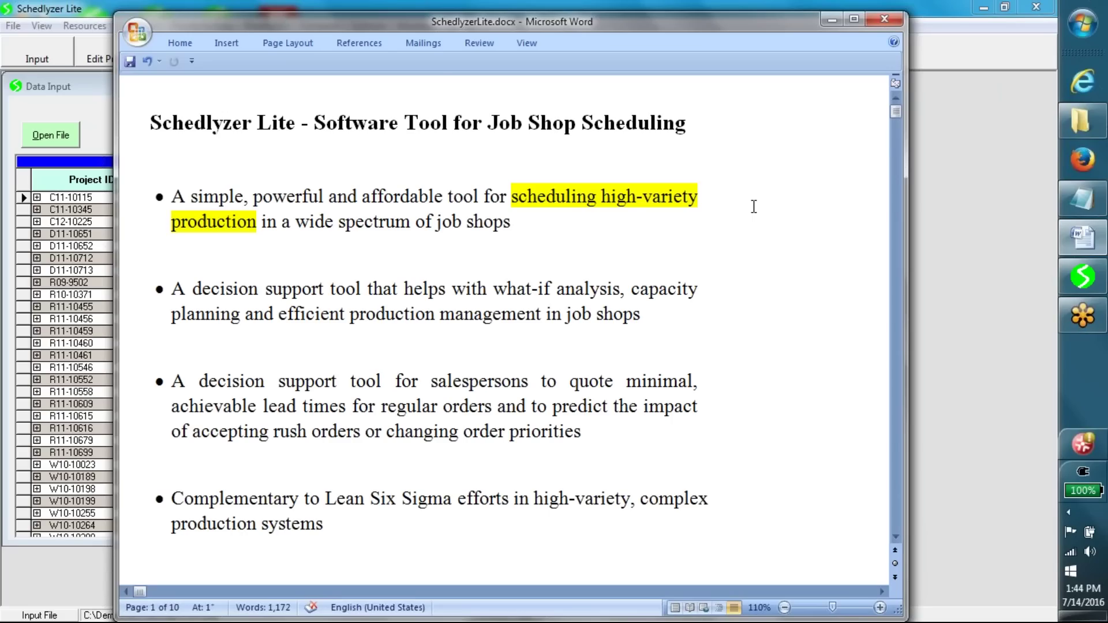
Step: Move the feature document to the 'Difficult Issues in Job Shop Production Management' page
{"action": "key", "text": "Page_Down"}
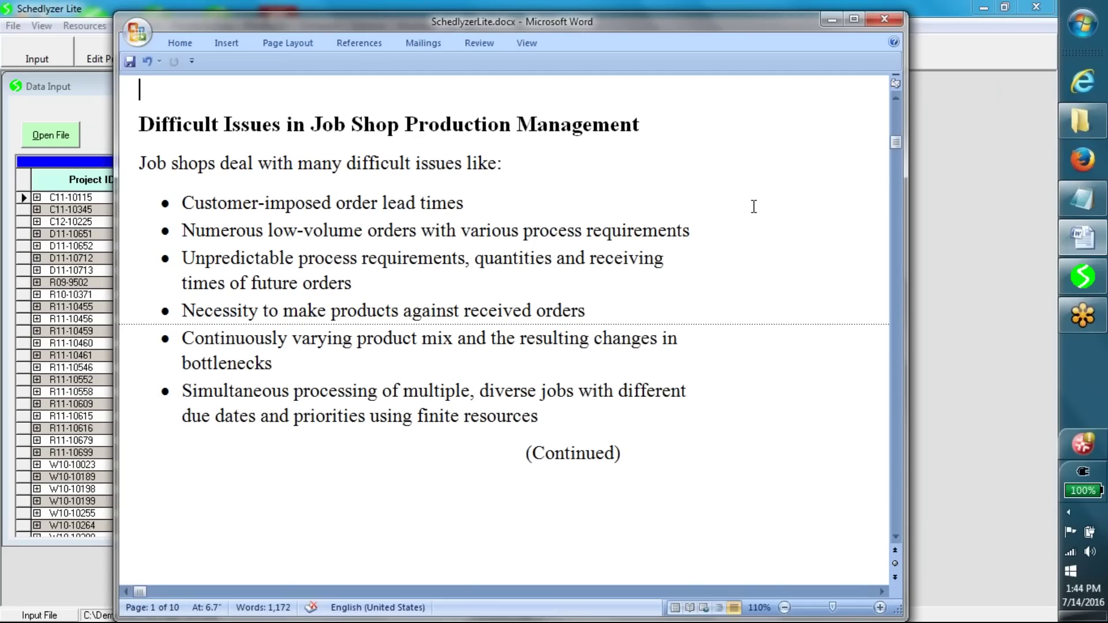
Step: Advance SchedlyzerLite.docx to the continued Difficult Issues page
{"action": "key", "text": "Page_Down"}
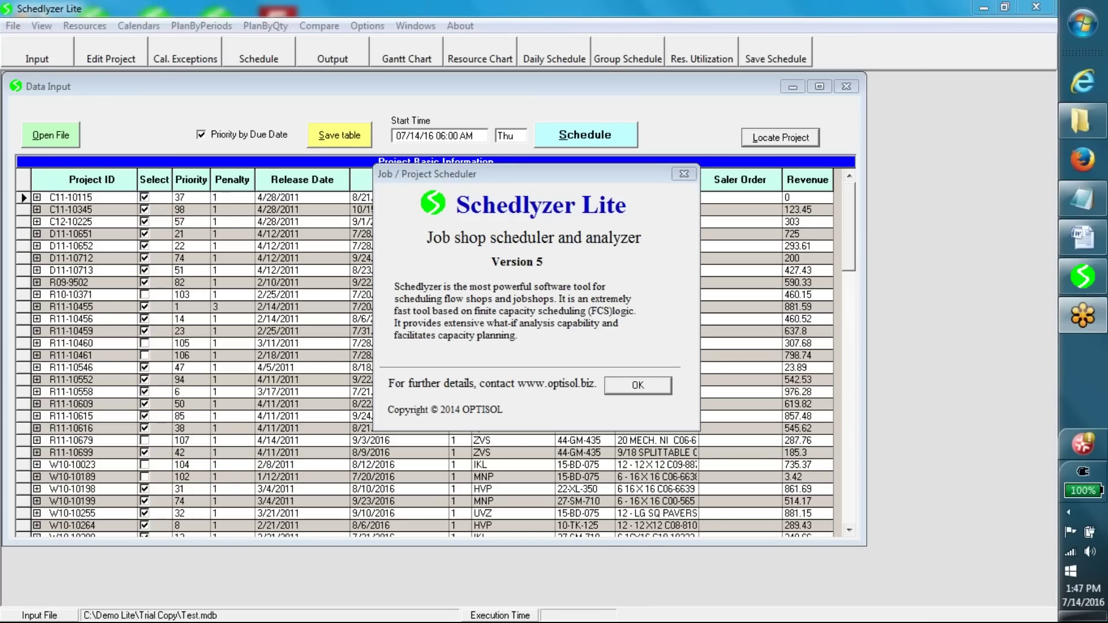
Step: Dismiss the About box, select a Penalty cell, and bring up project C11-10115's Edit Project Information
{"action": "left_click", "coordinate": [644, 390]}
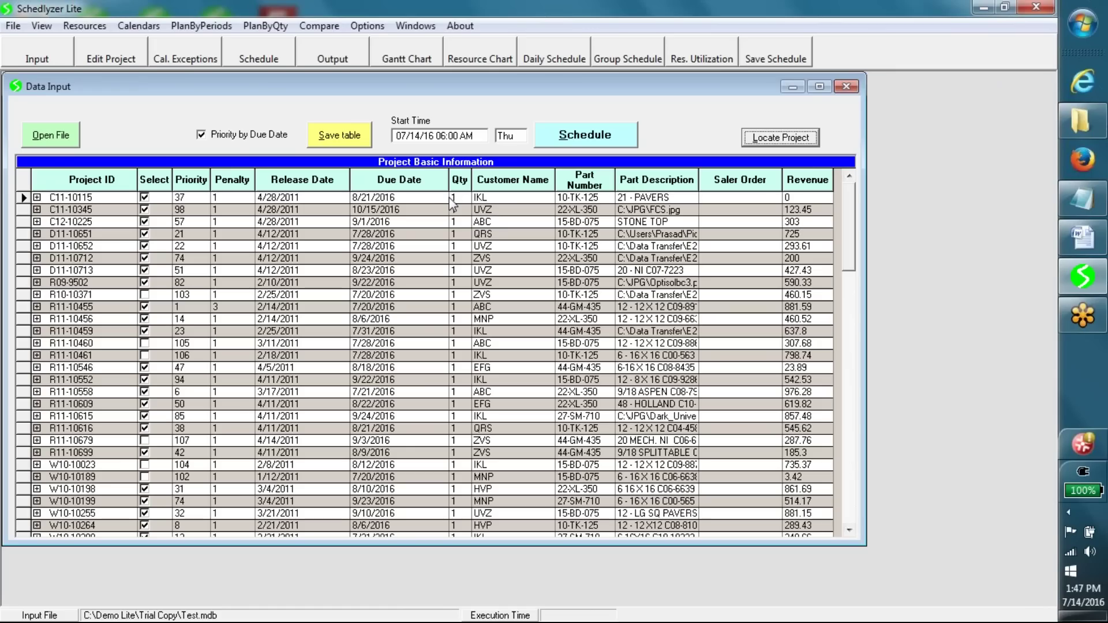
{"action": "left_click", "coordinate": [224, 306]}
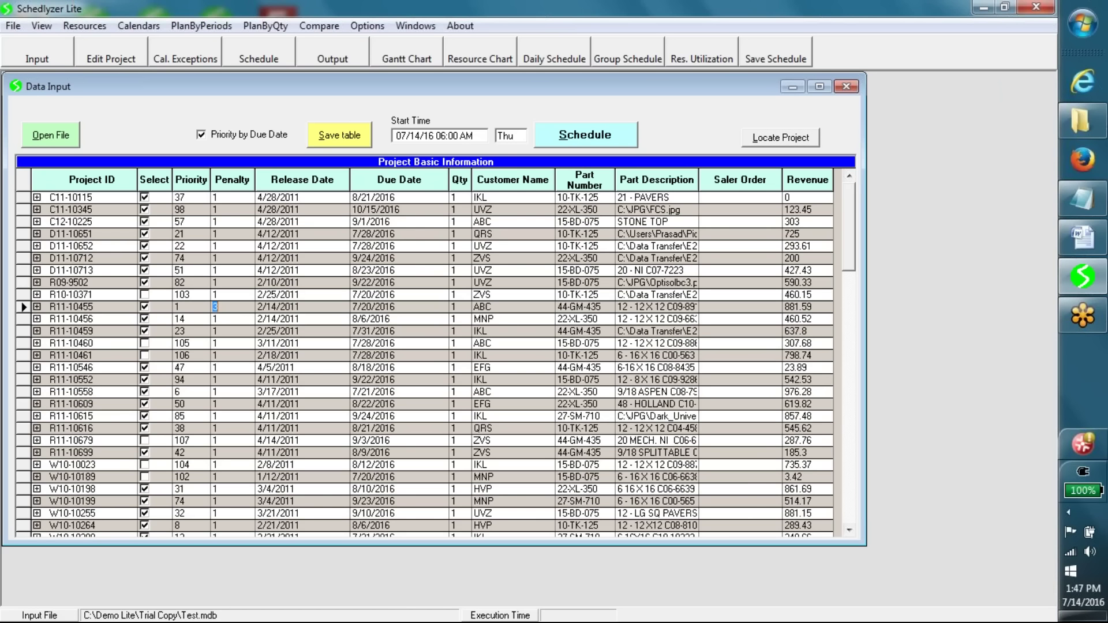
{"action": "left_click", "coordinate": [130, 61]}
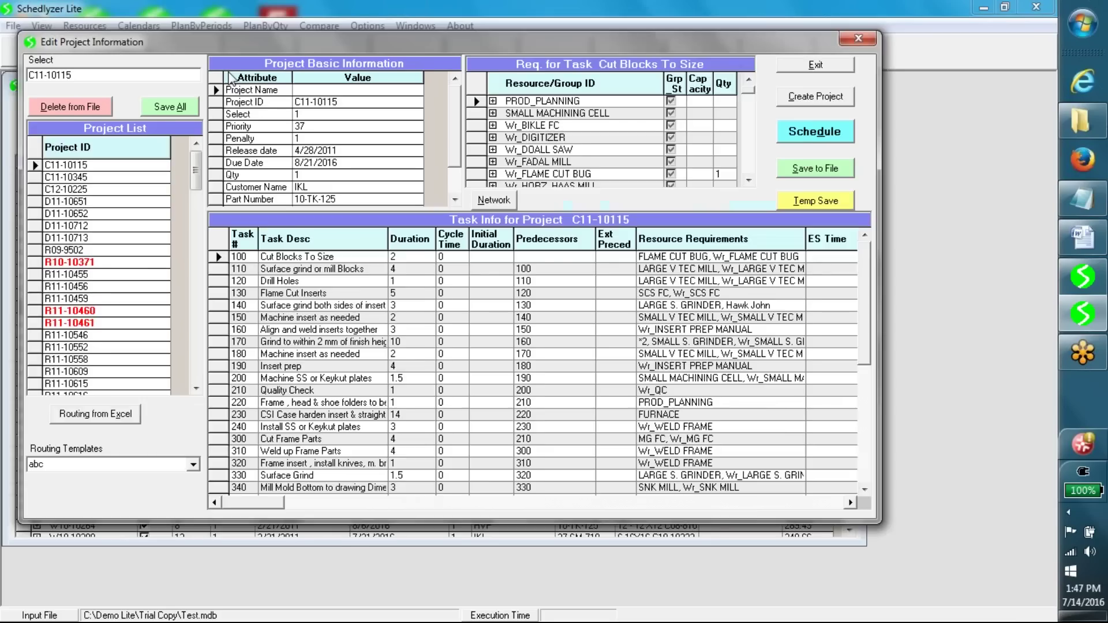
Step: Review the project's Duration, Predecessors and Resource Requirements columns, then bring up the Resources window
{"action": "left_click_drag", "start_coordinate": [185, 14], "coordinate": [238, 86]}
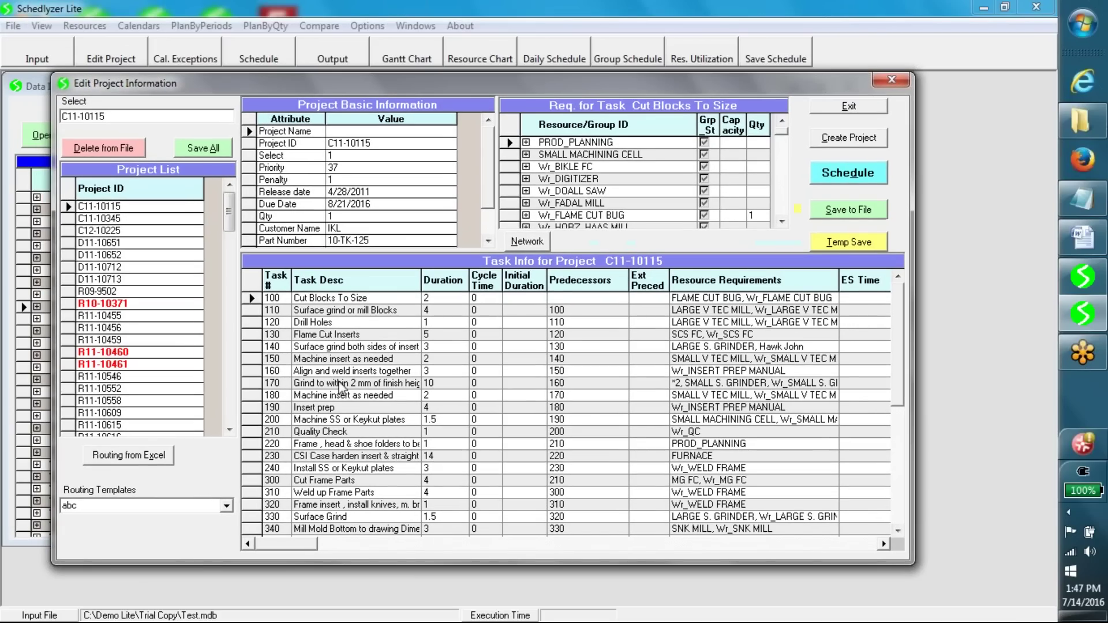
{"action": "left_click", "coordinate": [326, 334]}
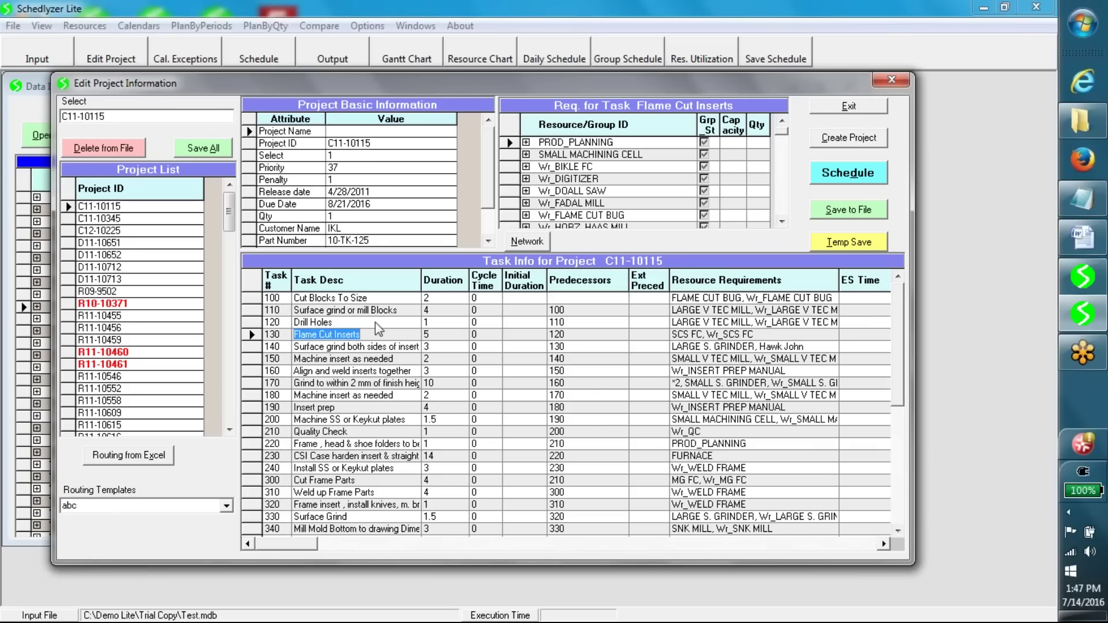
{"action": "left_click", "coordinate": [443, 280]}
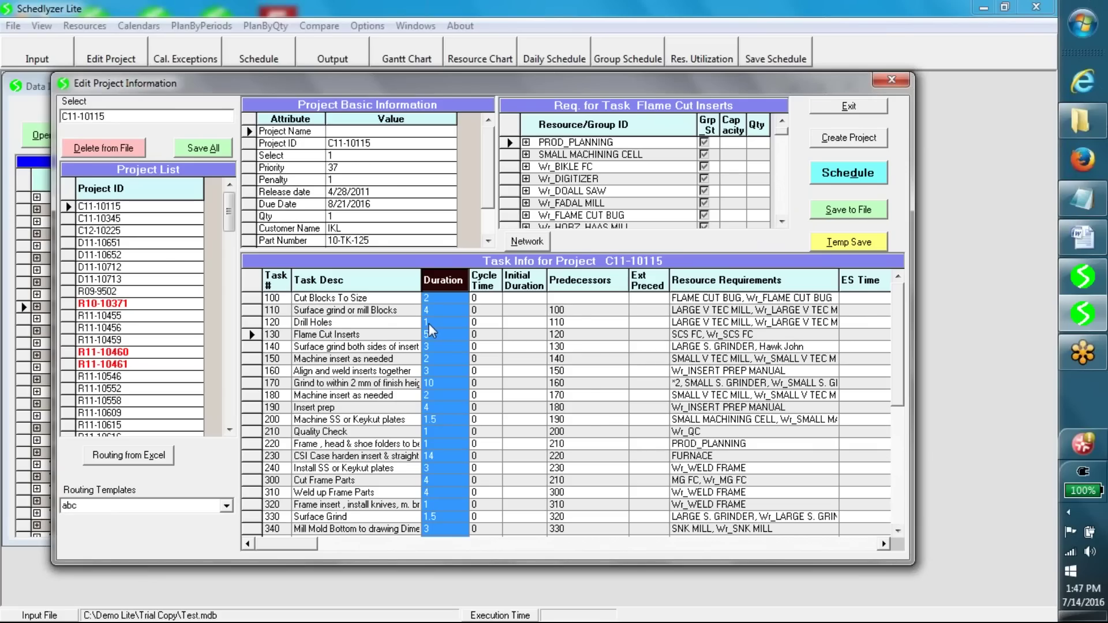
{"action": "left_click", "coordinate": [579, 280]}
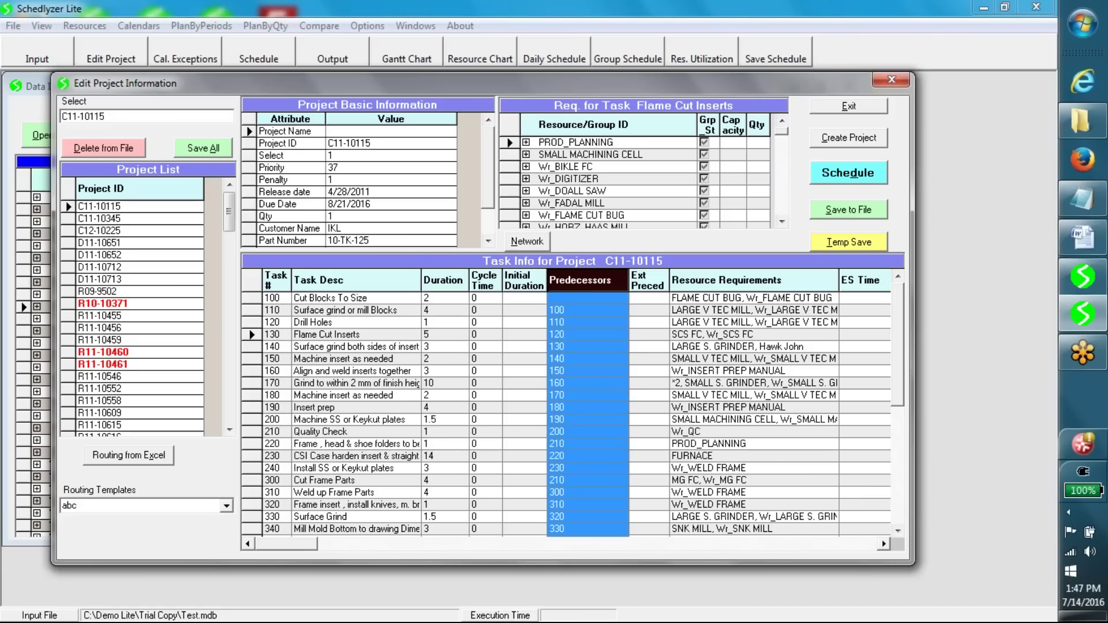
{"action": "left_click", "coordinate": [741, 281]}
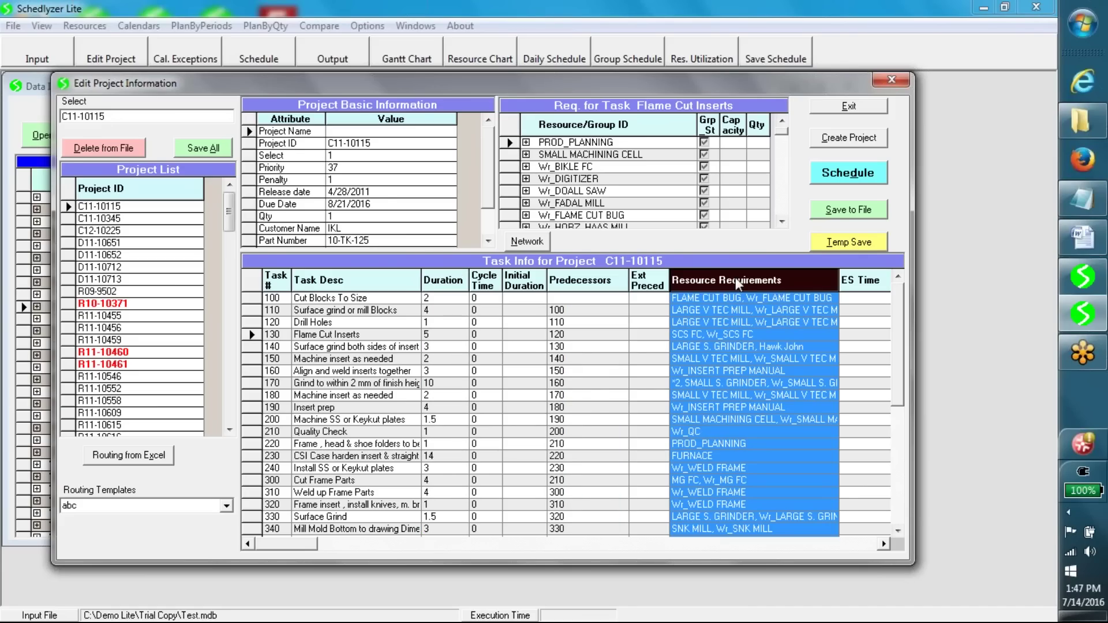
{"action": "left_click", "coordinate": [98, 29]}
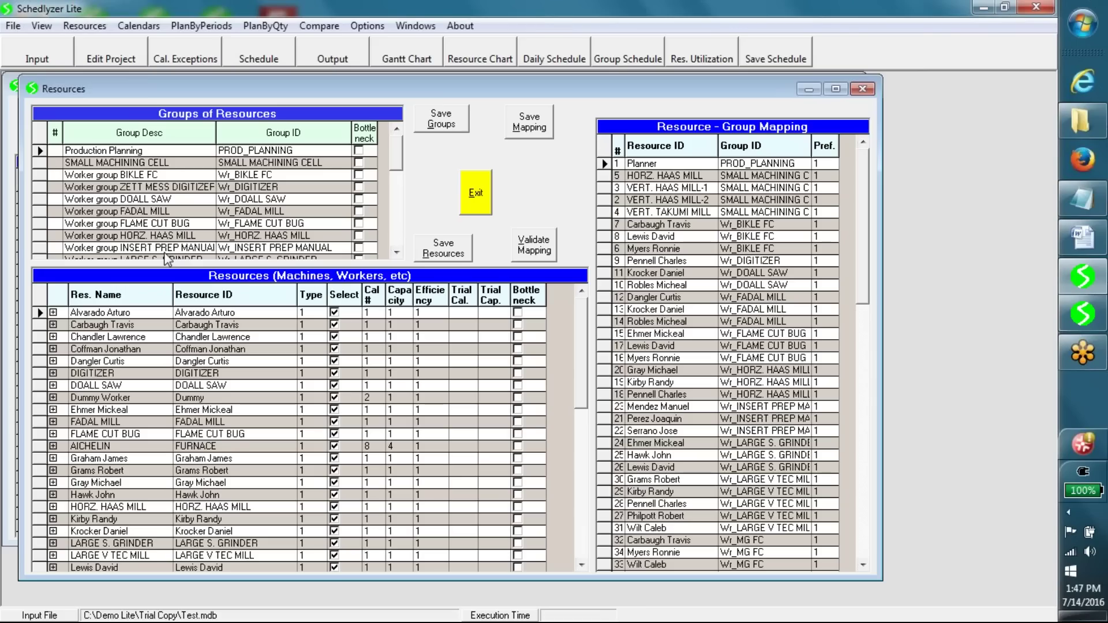
Step: Select a worker's Resource ID and Cal # entries, then bring up the Resource Calendar window
{"action": "left_click", "coordinate": [231, 364]}
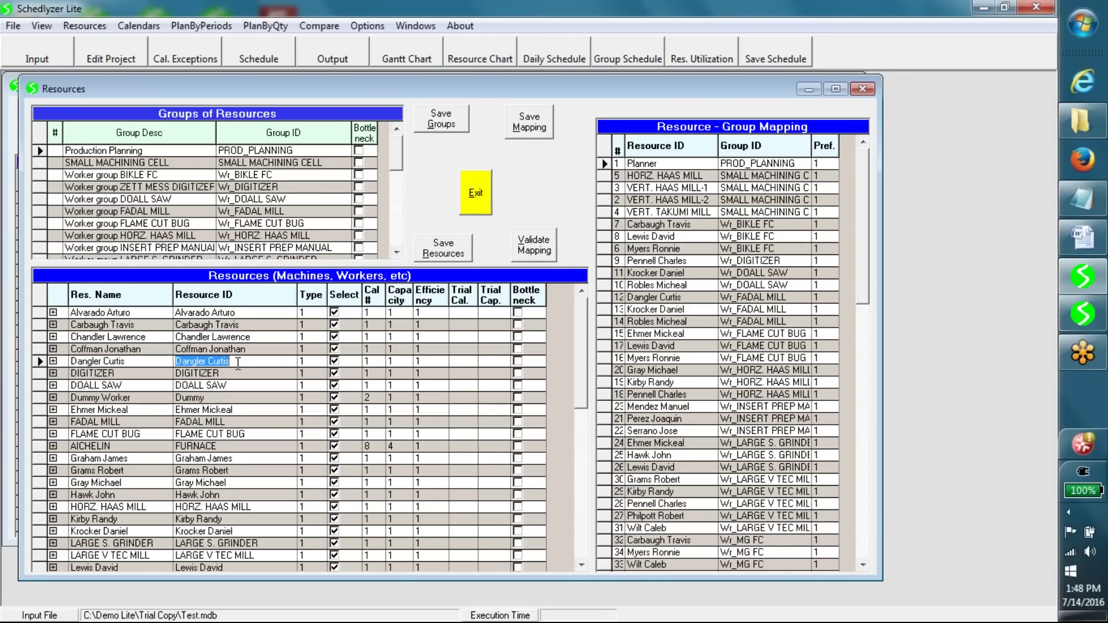
{"action": "left_click", "coordinate": [378, 326]}
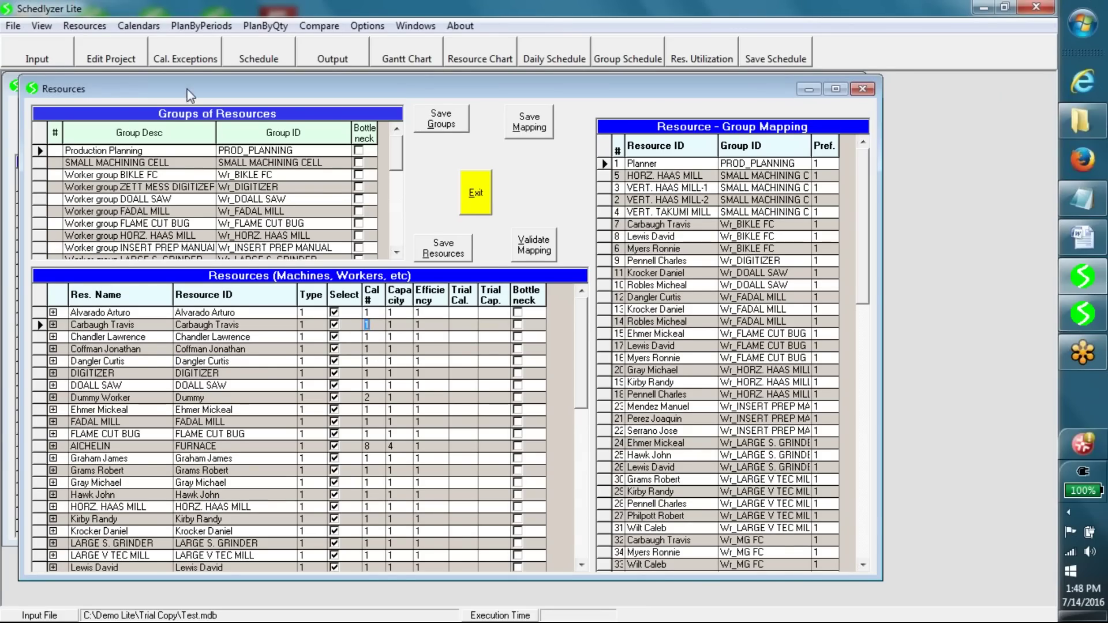
{"action": "left_click", "coordinate": [136, 26]}
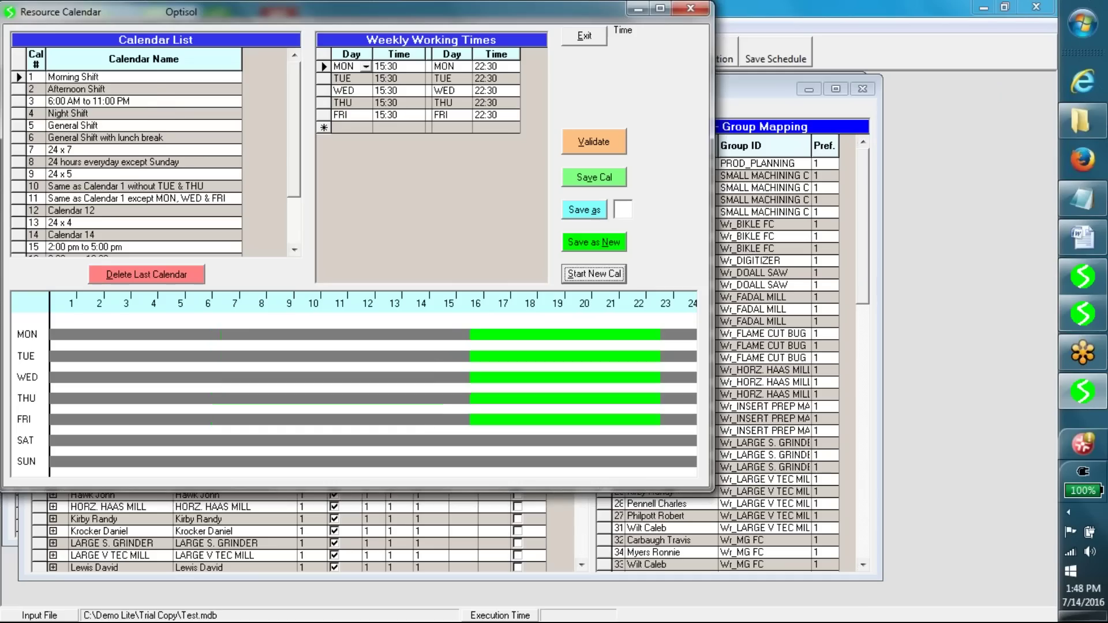
Step: View the Afternoon Shift and Night Shift (23:00–07:00) calendars, then exit the Resource Calendar
{"action": "left_click", "coordinate": [76, 88]}
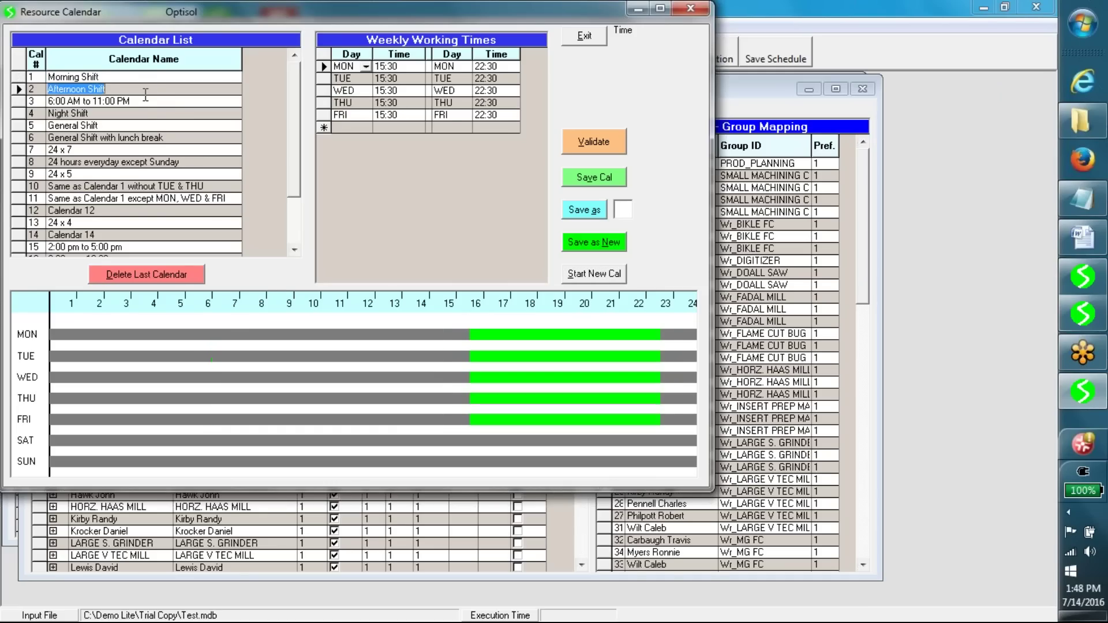
{"action": "key", "text": "Down"}
{"action": "key", "text": "Down"}
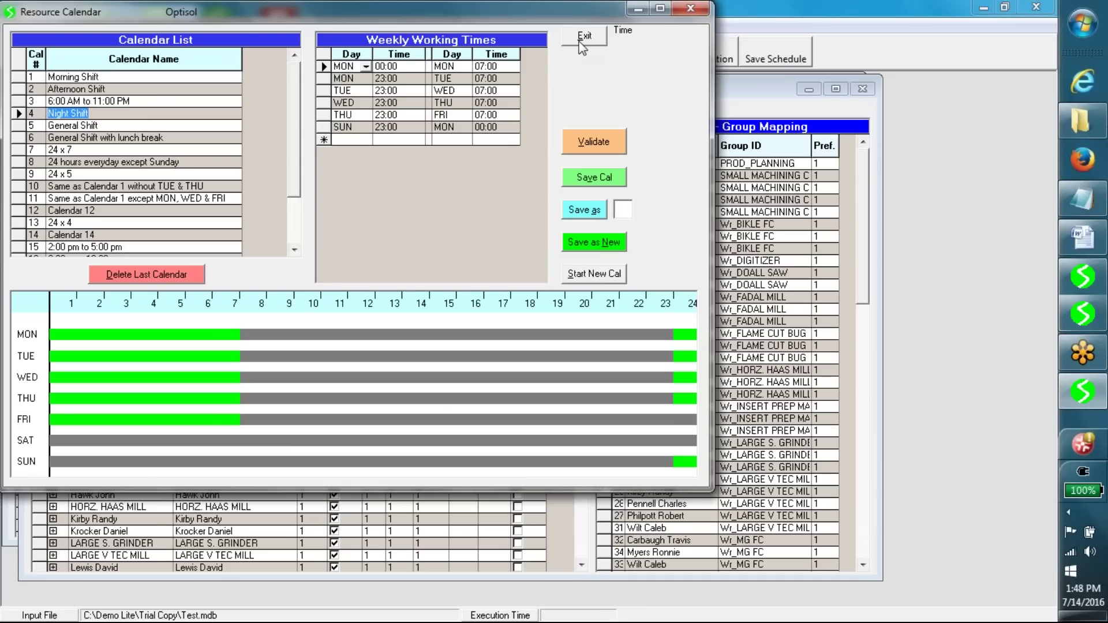
{"action": "left_click", "coordinate": [596, 37]}
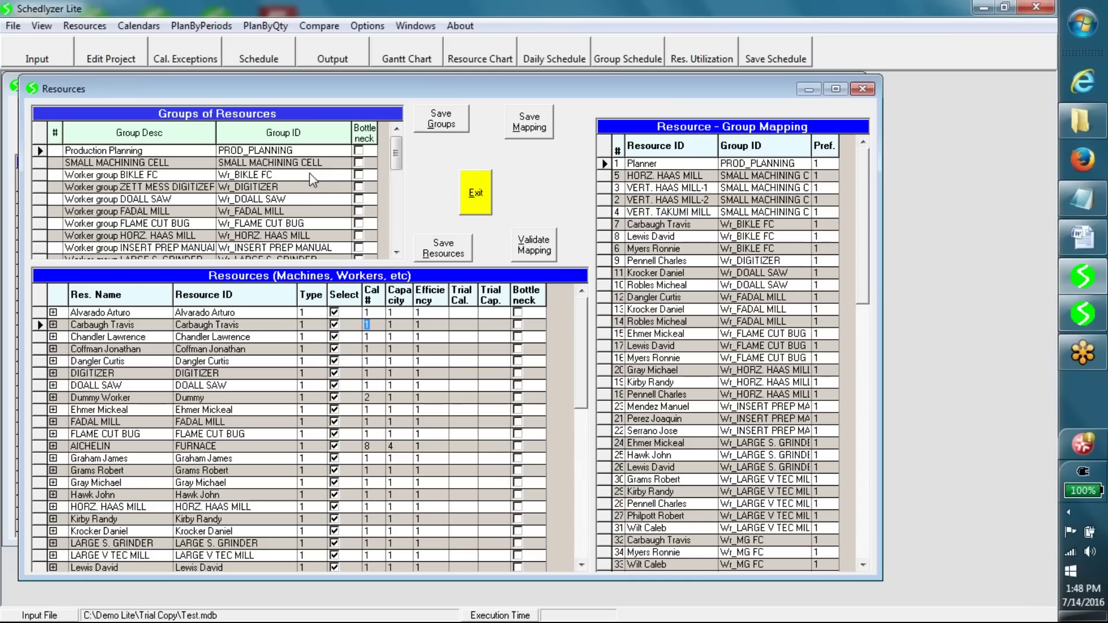
Step: Sort the Resource-Group Mapping by Resource ID and exit the Resources window
{"action": "left_click", "coordinate": [640, 223]}
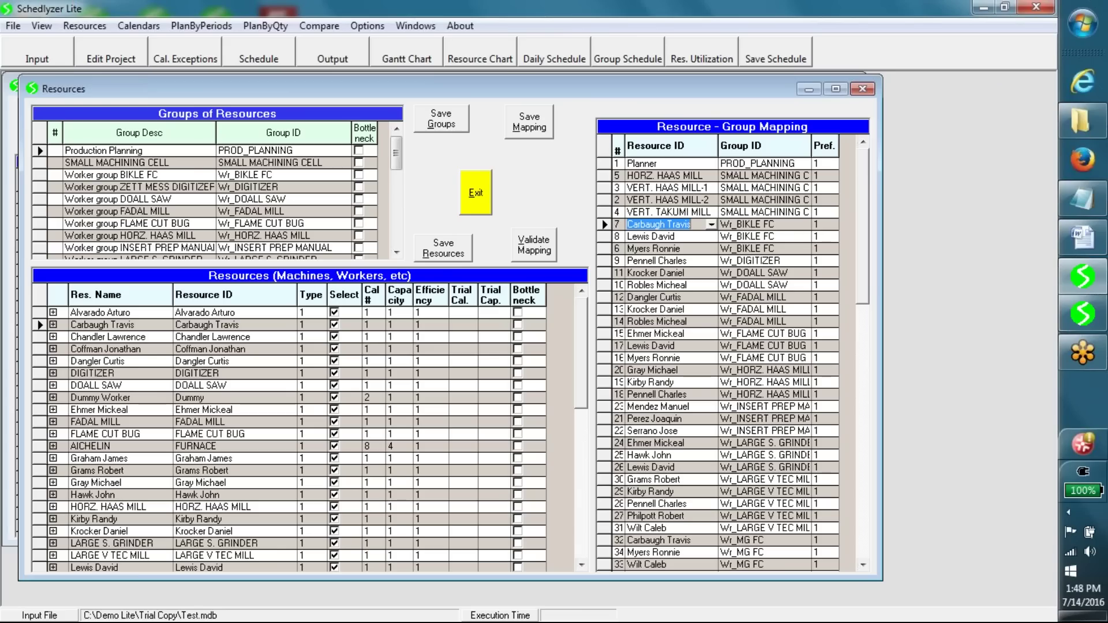
{"action": "left_click", "coordinate": [663, 140]}
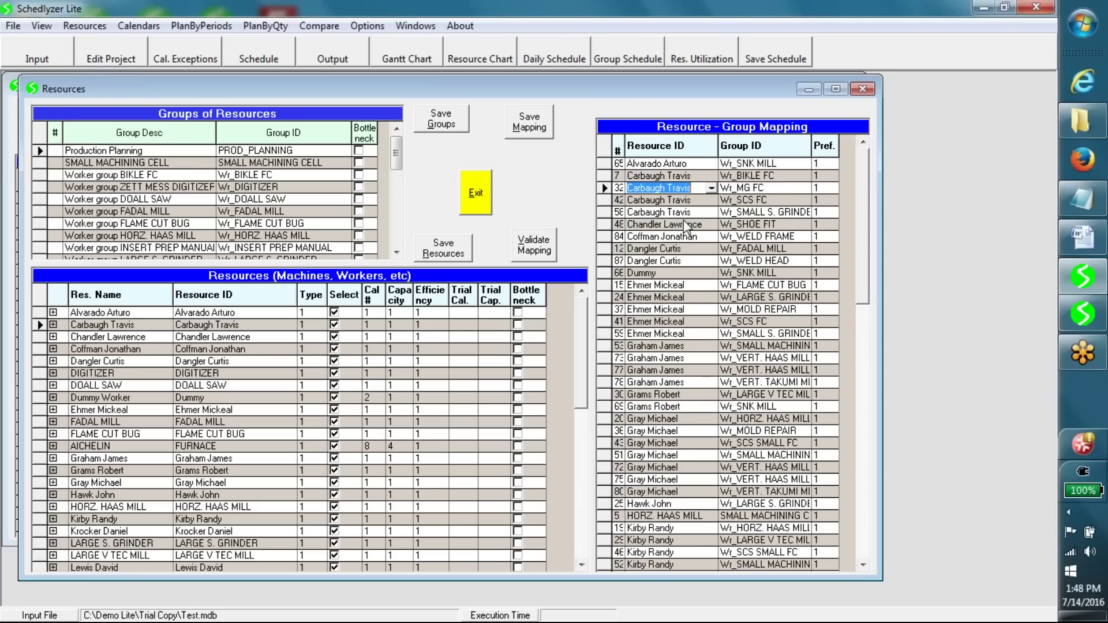
{"action": "left_click", "coordinate": [478, 192]}
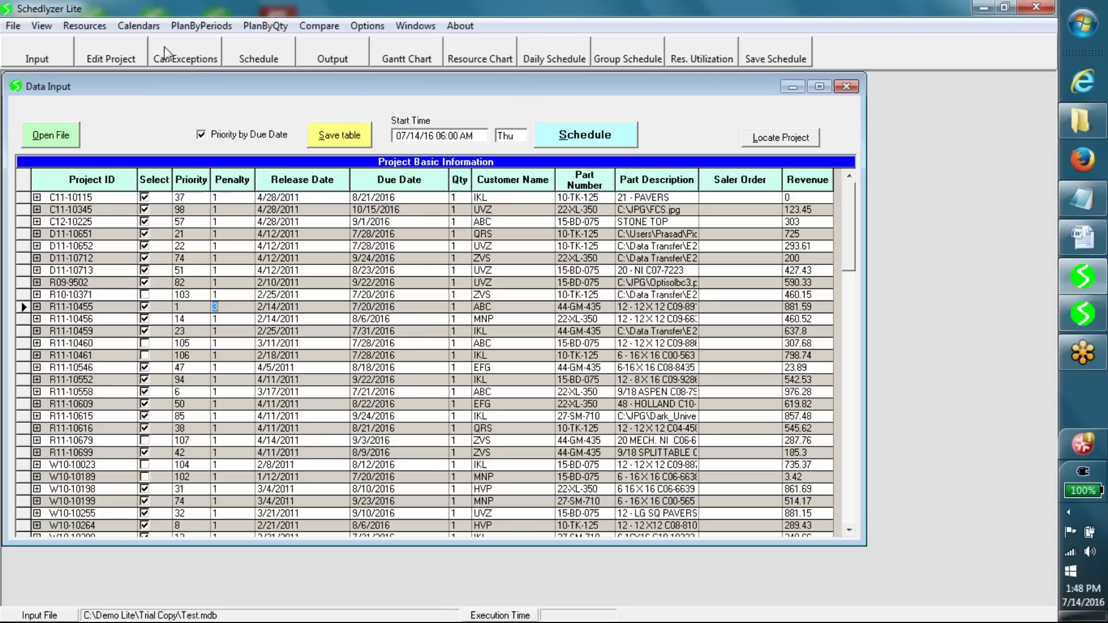
Step: Review the Calendar Exceptions dialog, then return to Edit Project Information for C11-10115
{"action": "left_click", "coordinate": [182, 60]}
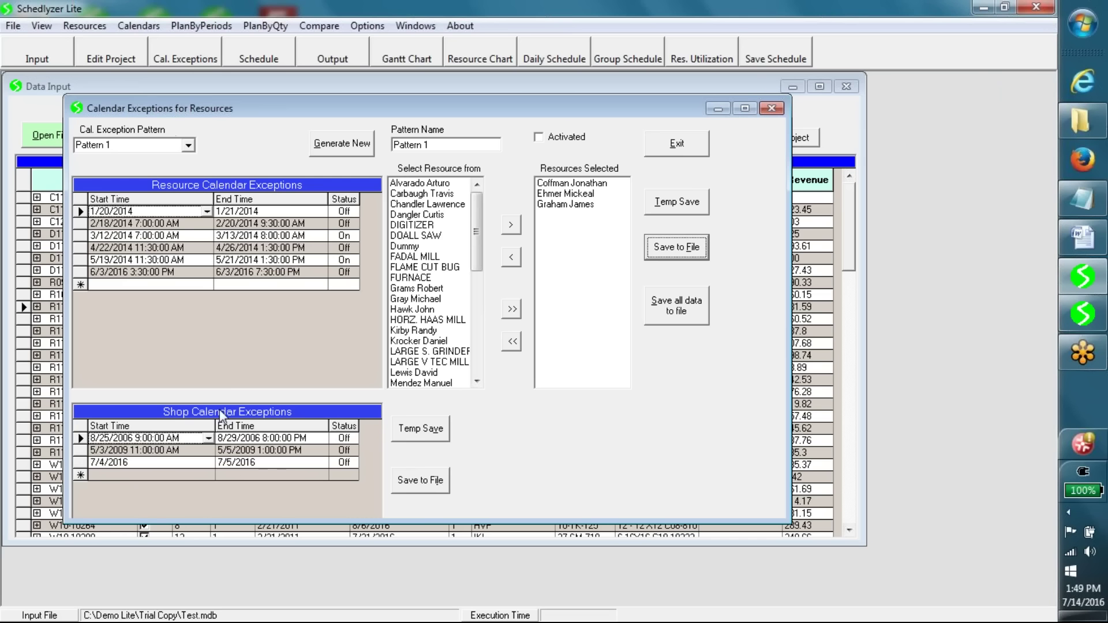
{"action": "left_click", "coordinate": [673, 144]}
{"action": "left_click", "coordinate": [106, 59]}
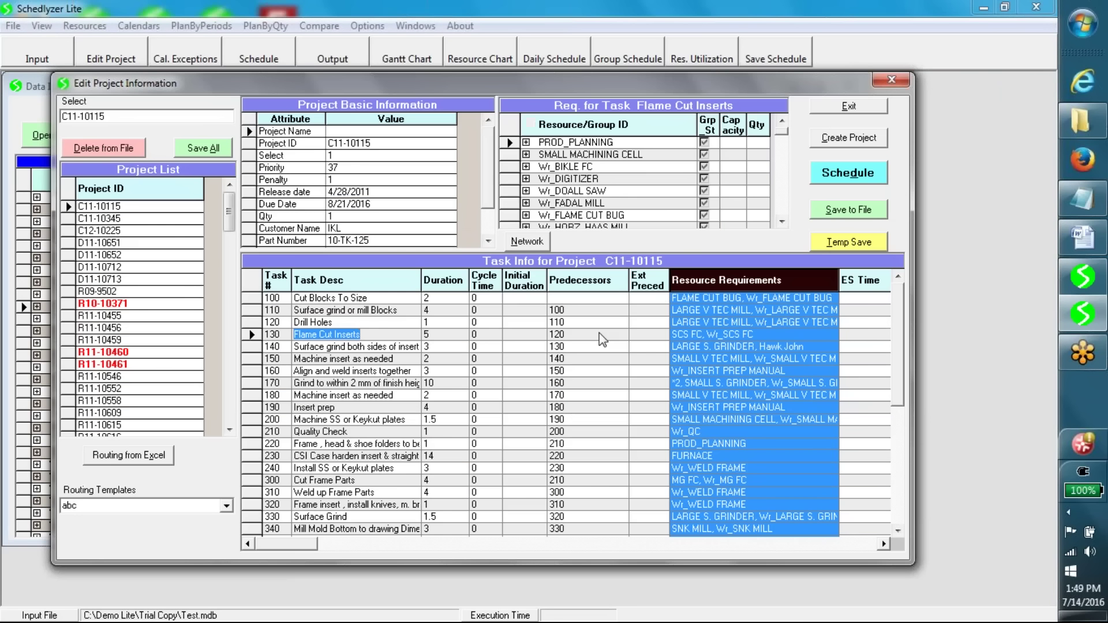
Step: Inspect the resource requirements of tasks 130 and 140, exit the project editor, and bring up the changeover times
{"action": "left_click", "coordinate": [732, 338]}
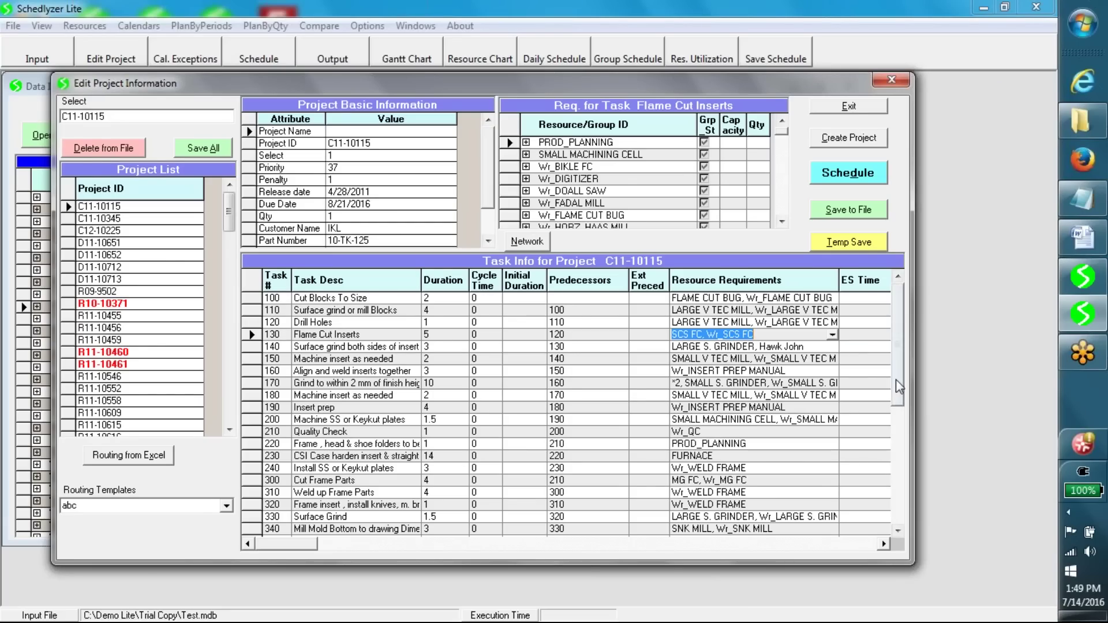
{"action": "left_click", "coordinate": [781, 348]}
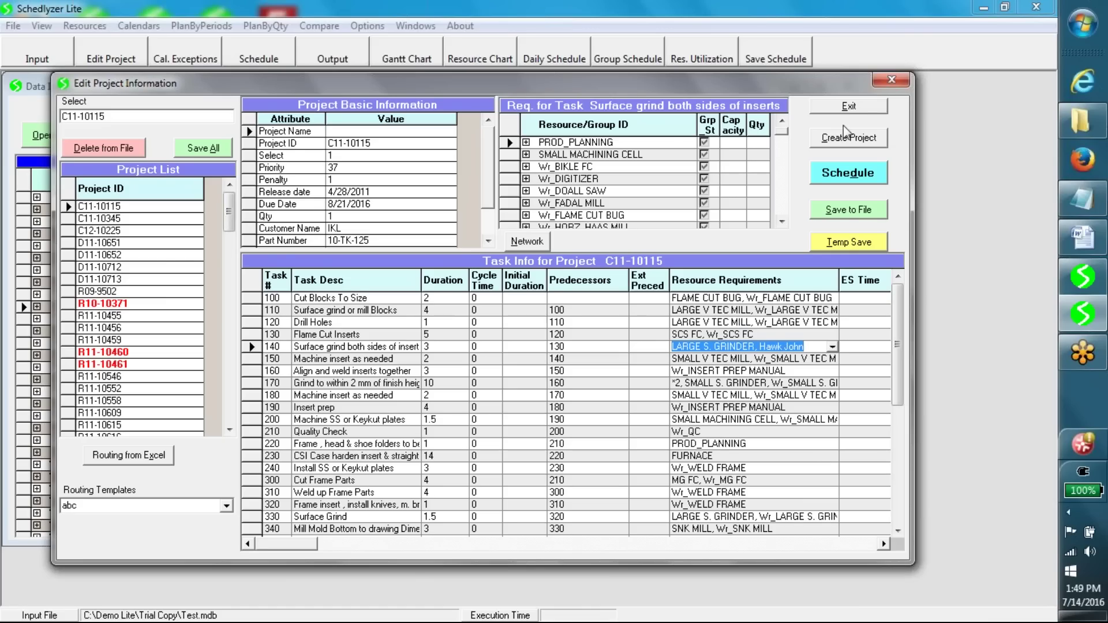
{"action": "left_click", "coordinate": [848, 107]}
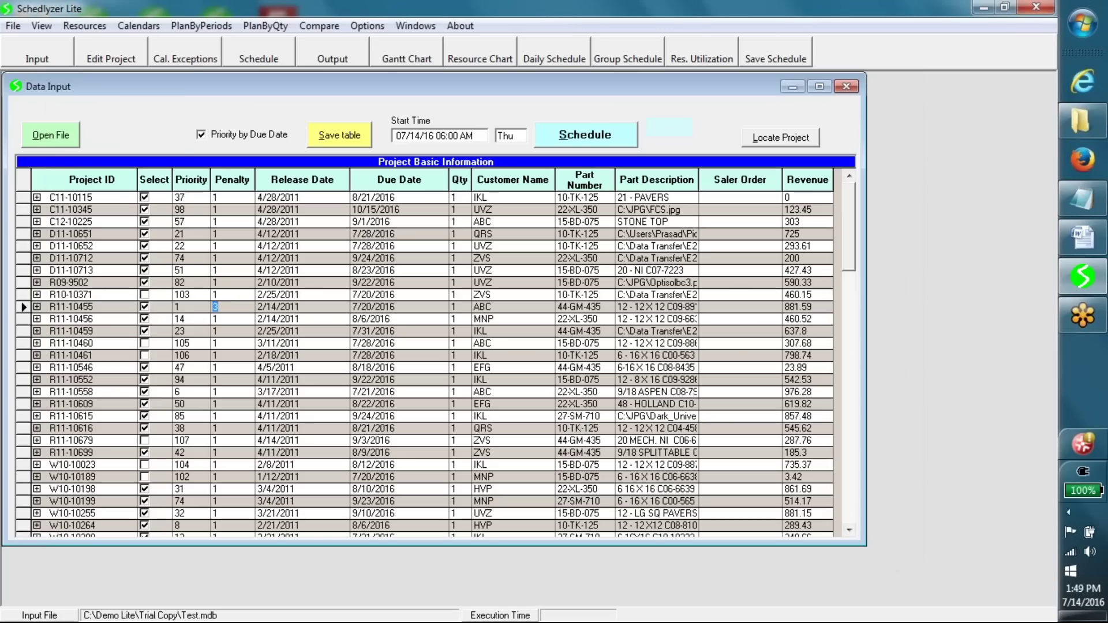
{"action": "left_click", "coordinate": [41, 25]}
Step: Review the 13 sequence-dependent setup times under View > Changeover Times, then exit the table
{"action": "left_click", "coordinate": [63, 53]}
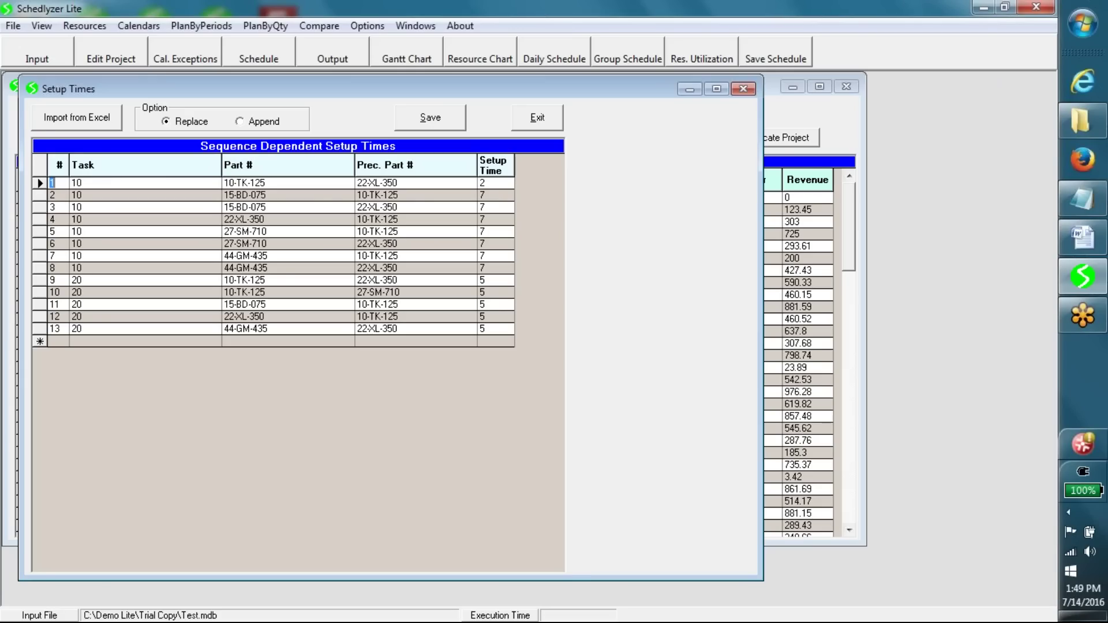
{"action": "left_click", "coordinate": [520, 119]}
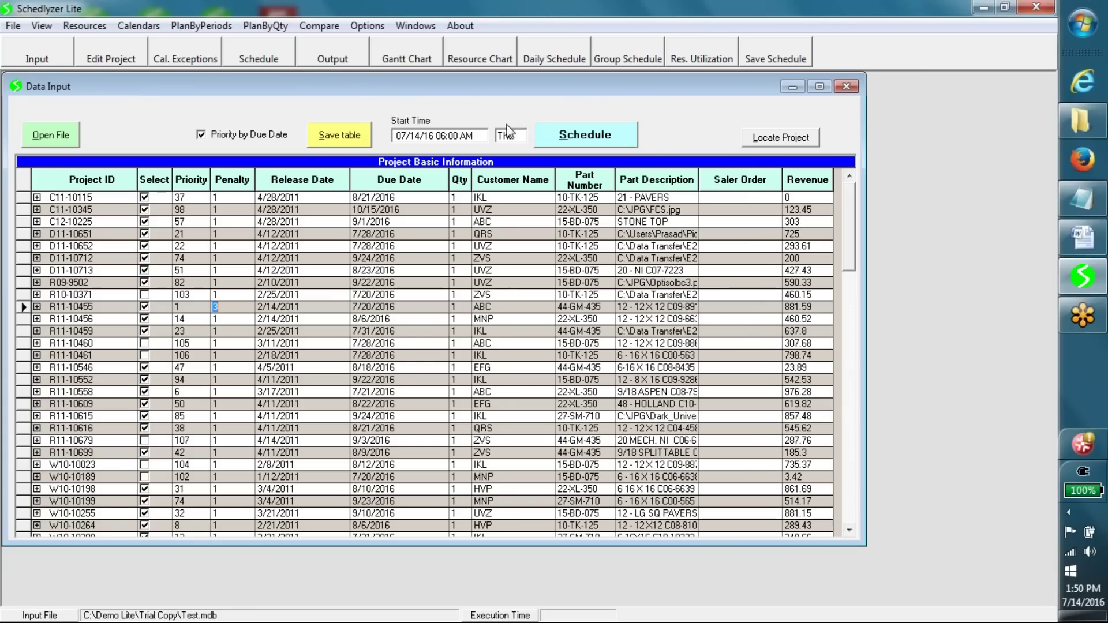
Step: Generate the schedule, sort it by start time, check job W11-10639, then view the Resource Summary
{"action": "left_click", "coordinate": [577, 136]}
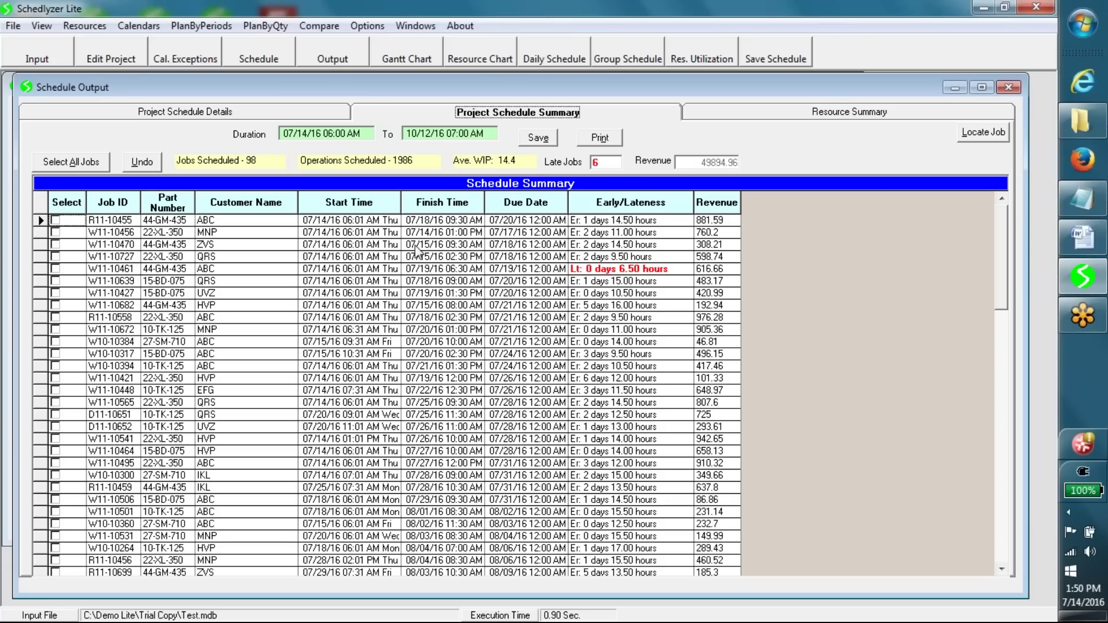
{"action": "left_click", "coordinate": [344, 203]}
{"action": "left_click", "coordinate": [133, 281]}
{"action": "double_click", "coordinate": [133, 281]}
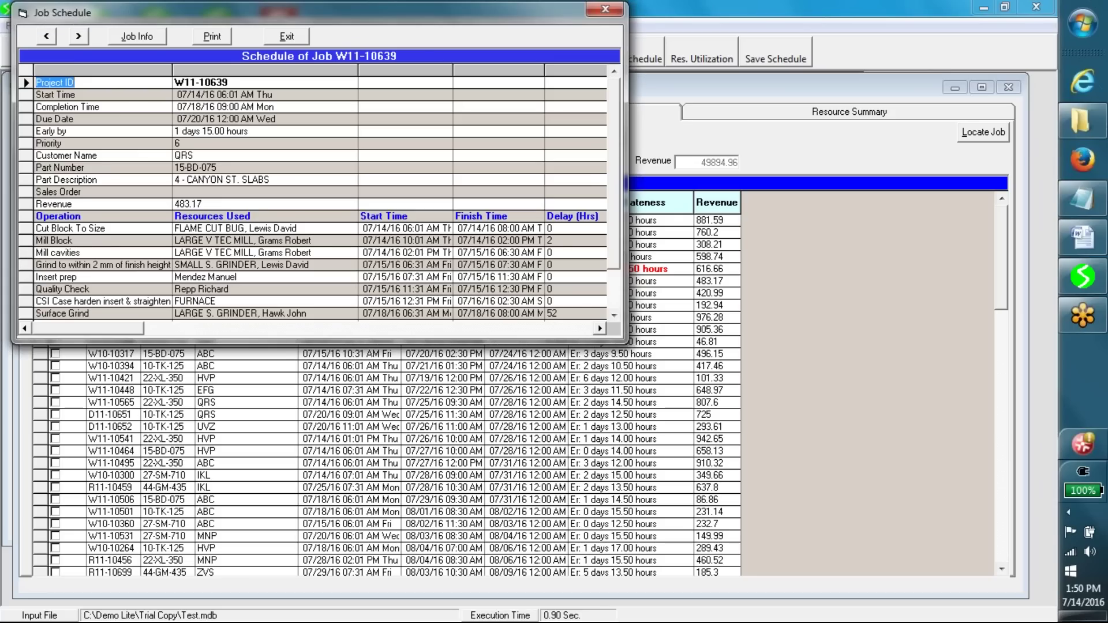
{"action": "left_click", "coordinate": [285, 37]}
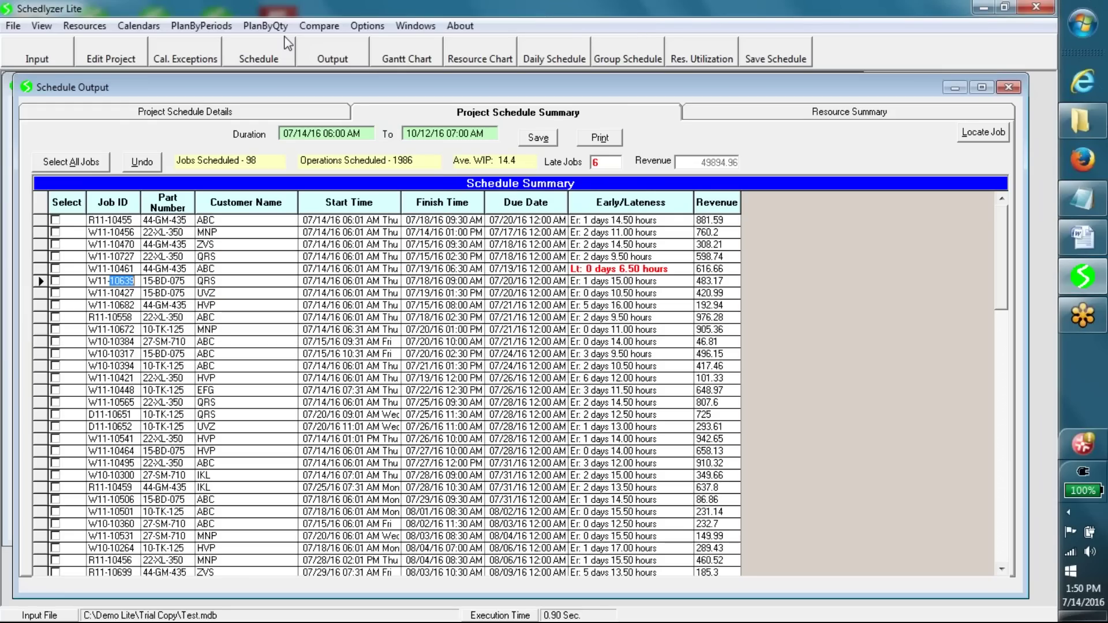
{"action": "left_click", "coordinate": [797, 115]}
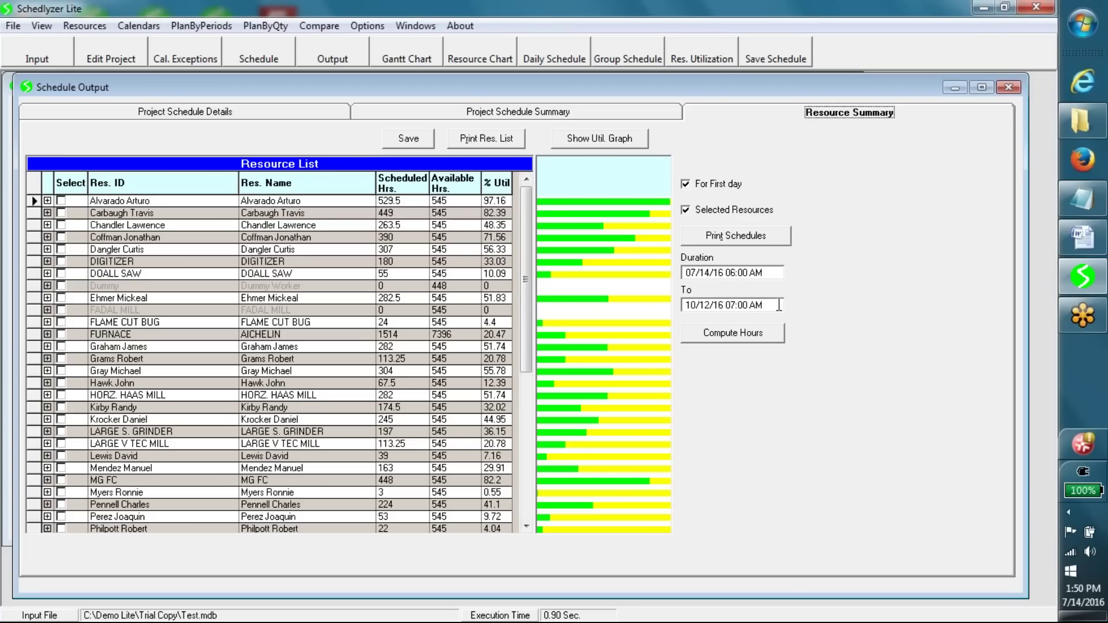
Step: Sort resources by % Util, highest first, and bring up the Worker Utilization chart
{"action": "left_click", "coordinate": [496, 182]}
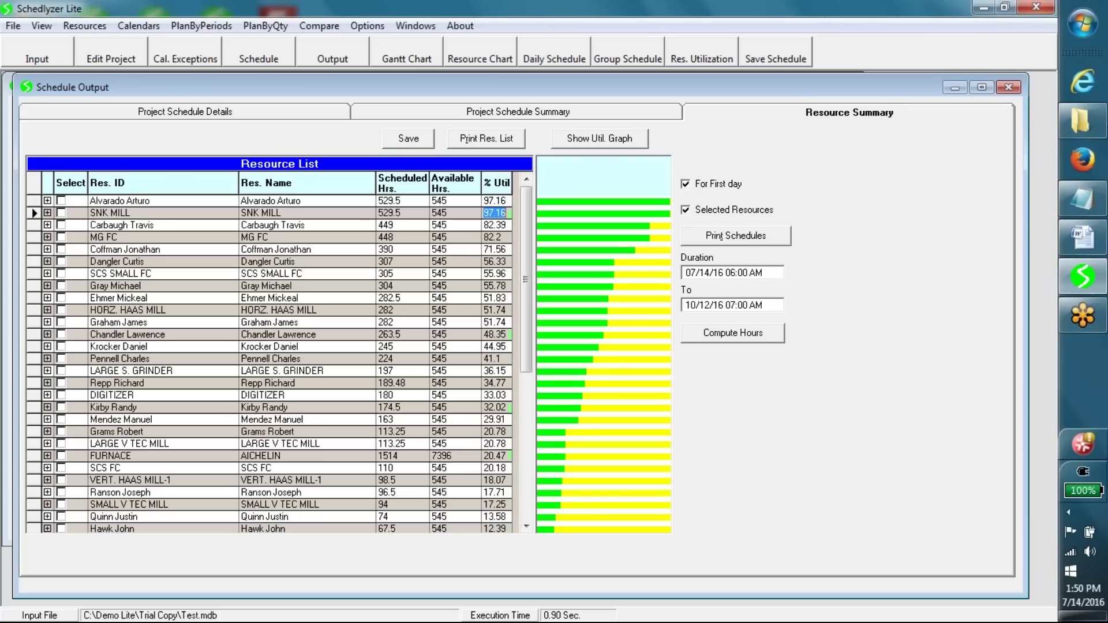
{"action": "left_click", "coordinate": [708, 54]}
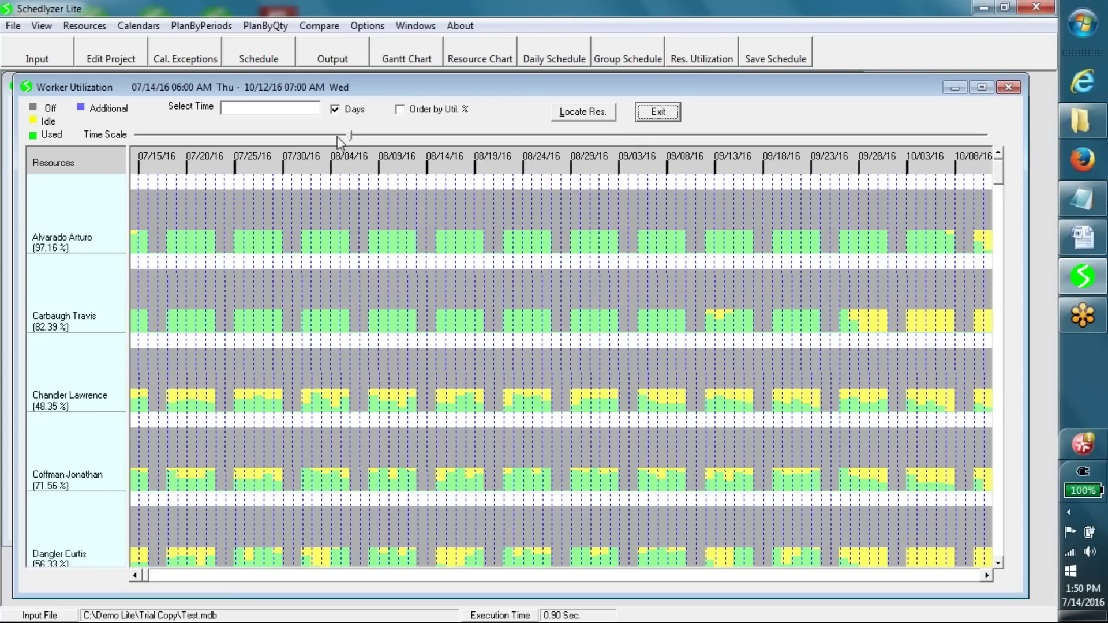
Step: Stretch the worker utilization chart to daily detail (07/15/16–08/22/16), then switch to the job Gantt chart
{"action": "left_click_drag", "start_coordinate": [350, 137], "coordinate": [368, 136]}
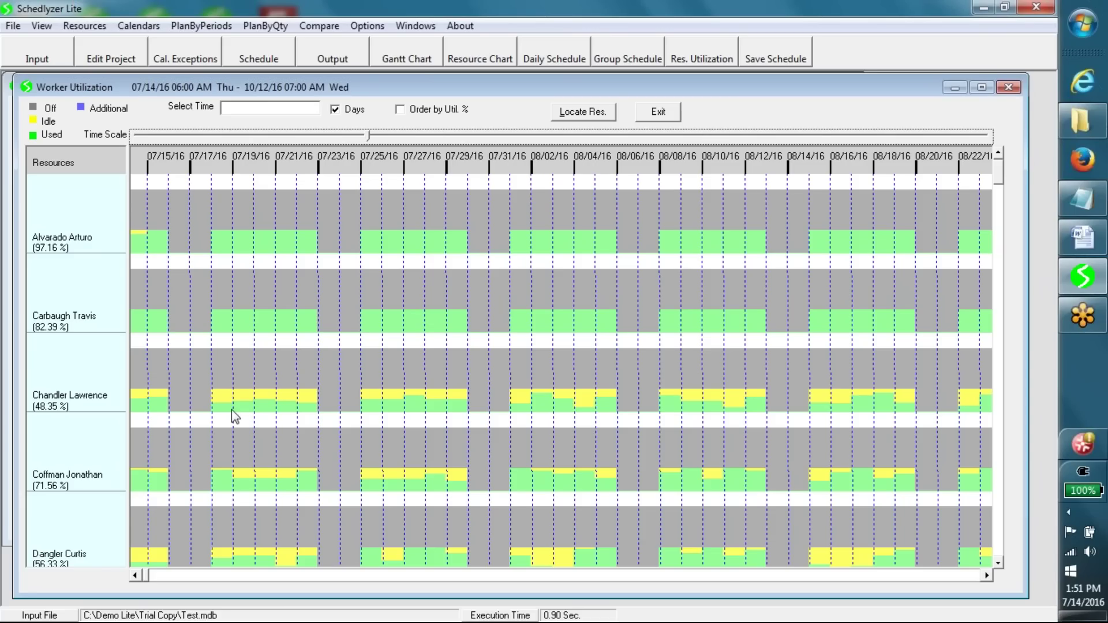
{"action": "left_click", "coordinate": [418, 60]}
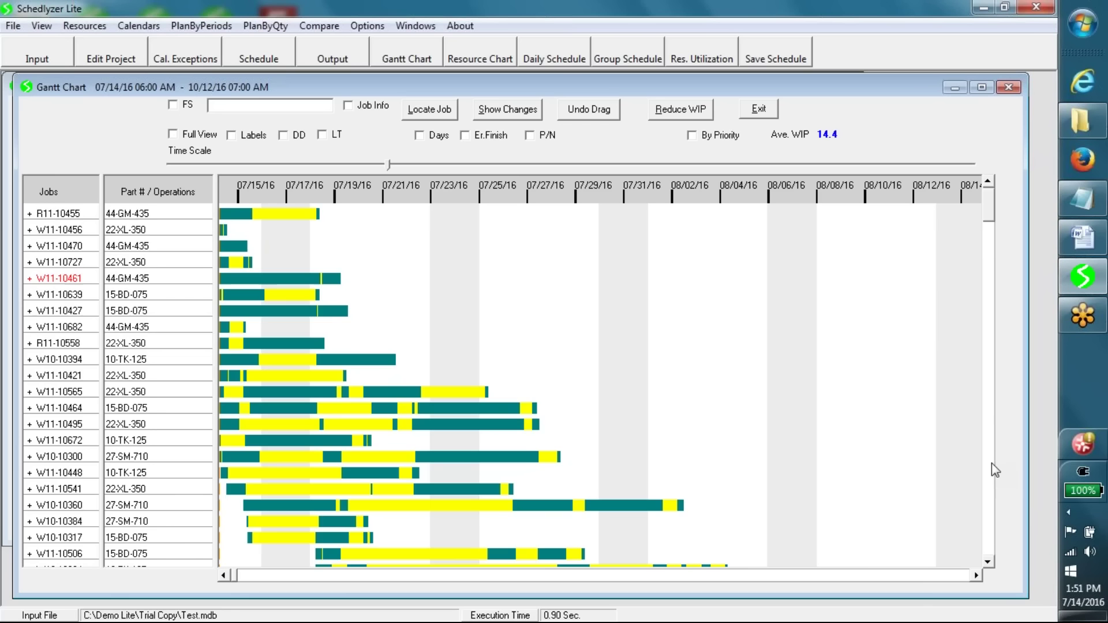
Step: Expand job W10-10300, compress the Gantt to Full View, and show the PROD_PLANNING group schedule
{"action": "scroll", "coordinate": [988, 464], "scroll_direction": "down", "scroll_amount": 3}
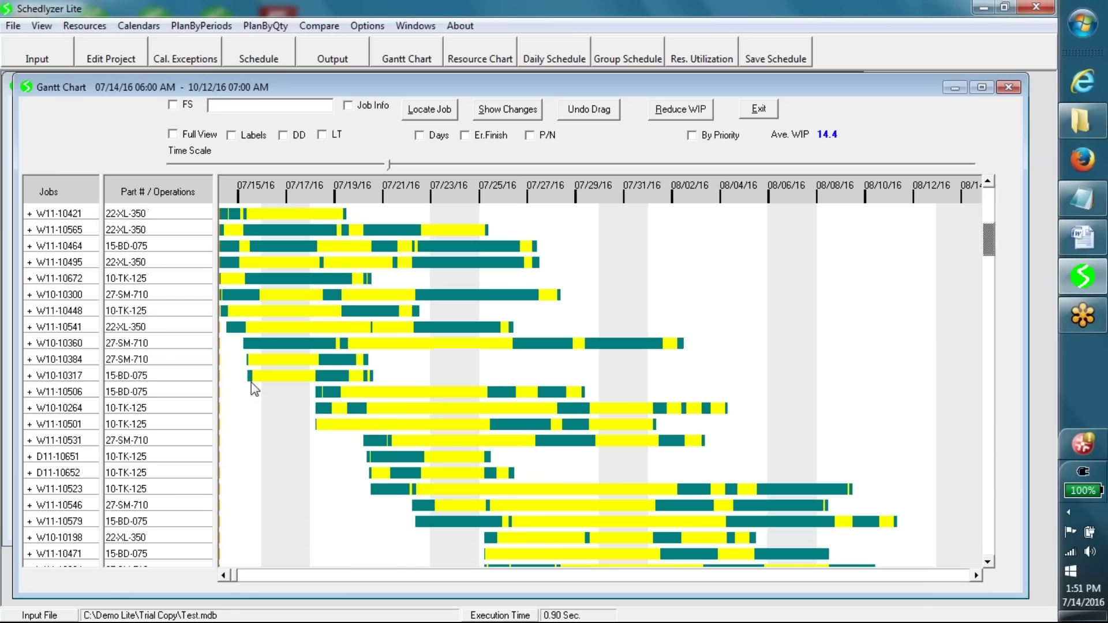
{"action": "left_click", "coordinate": [30, 294]}
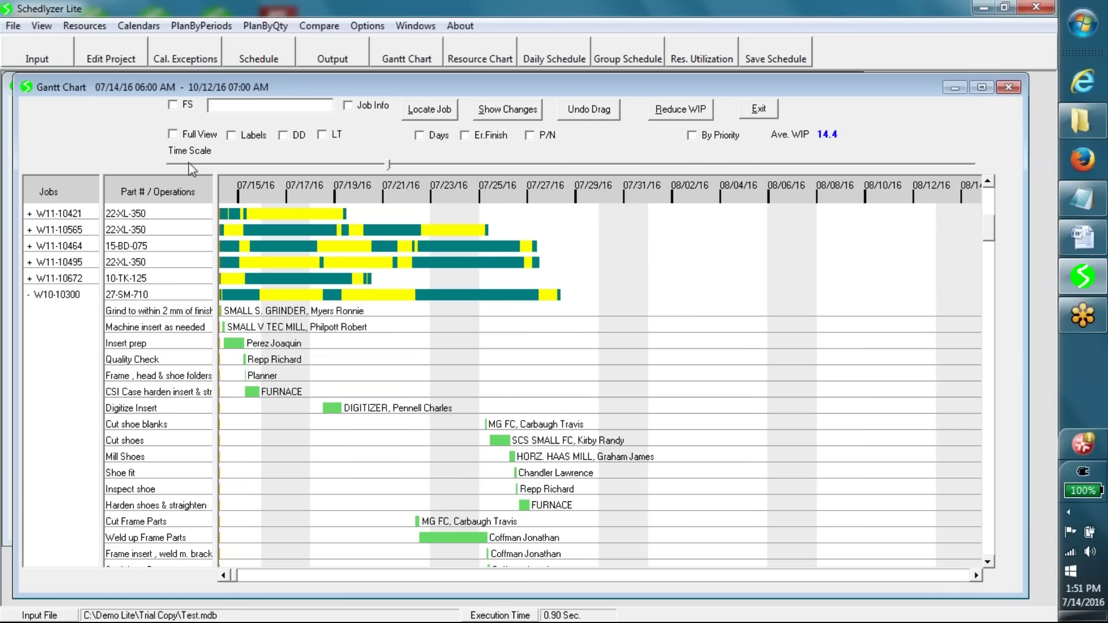
{"action": "left_click", "coordinate": [173, 134]}
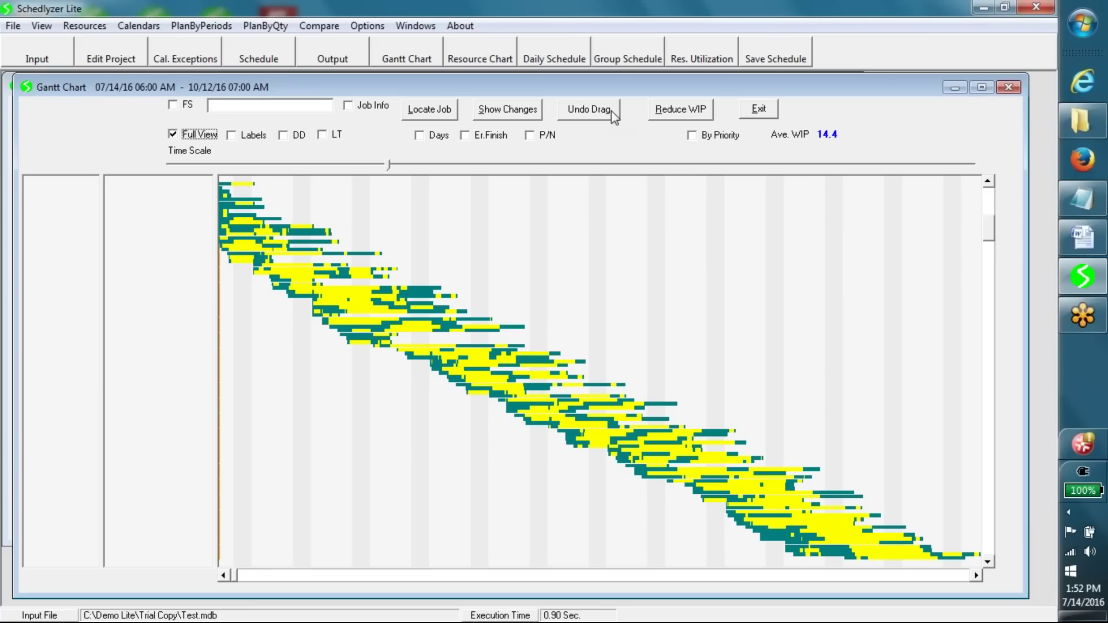
{"action": "left_click", "coordinate": [628, 58]}
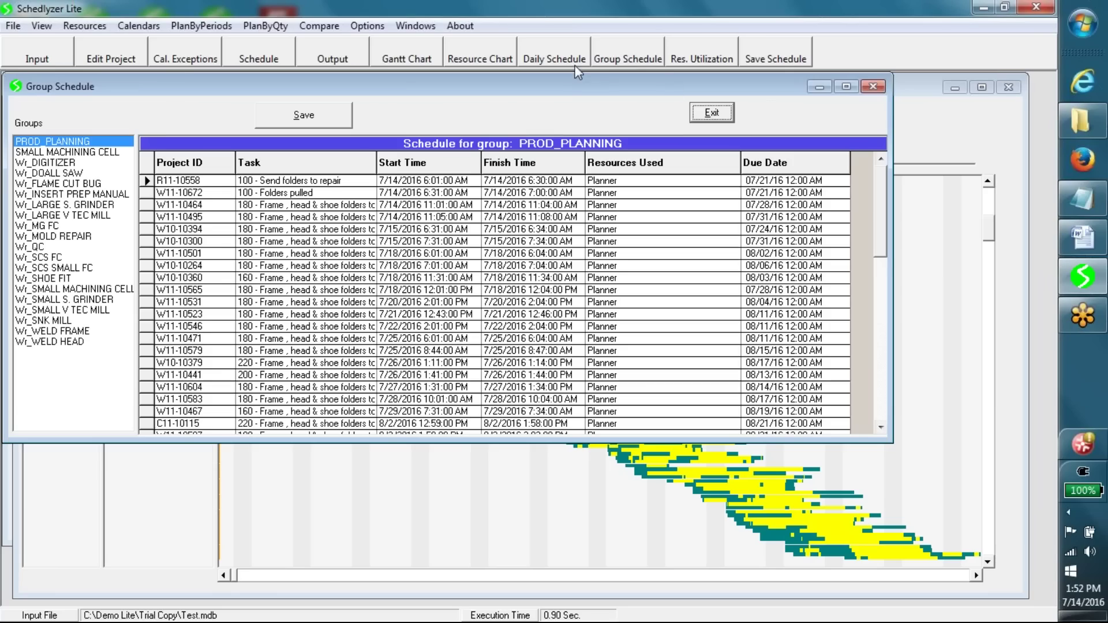
Step: Review the second worker's daily schedule, then display the resource chart for all workers and machines
{"action": "left_click", "coordinate": [554, 58]}
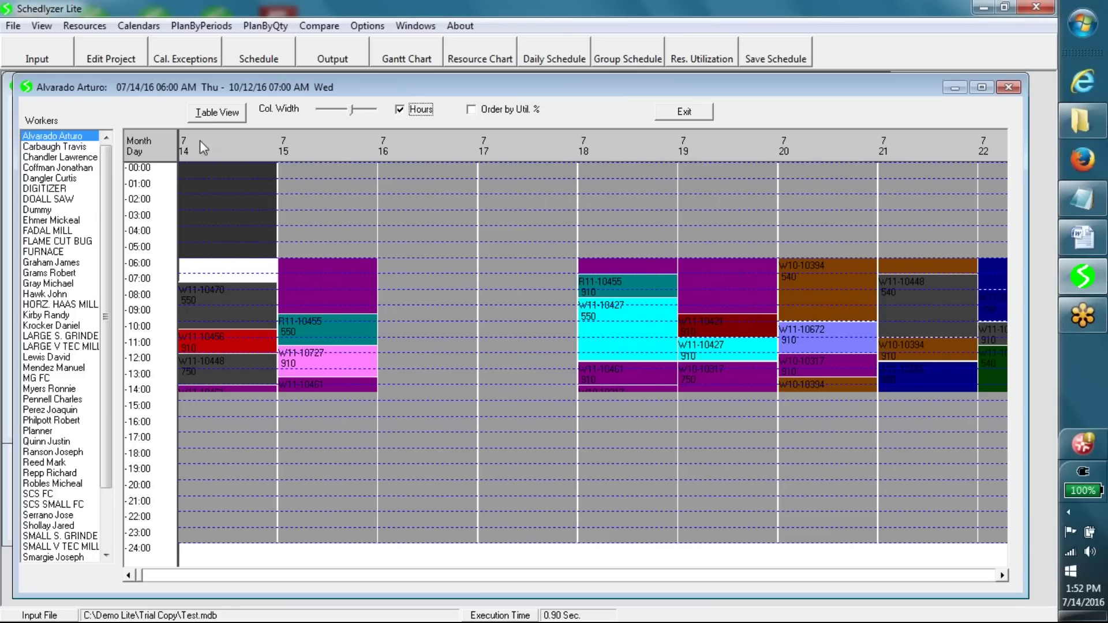
{"action": "left_click", "coordinate": [67, 148]}
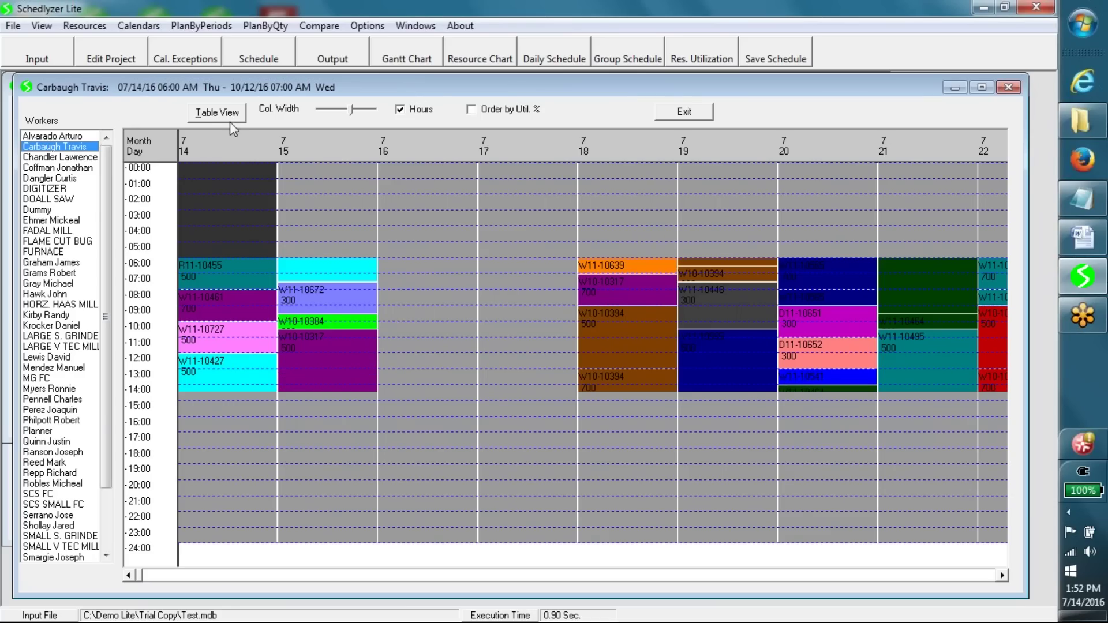
{"action": "left_click", "coordinate": [474, 64]}
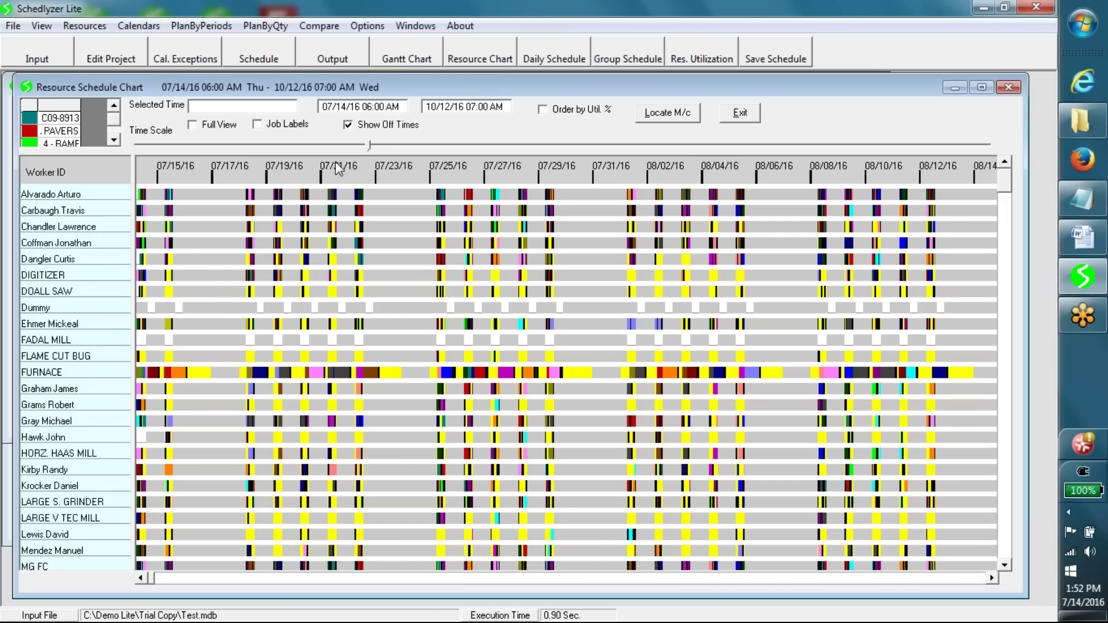
Step: Zoom the resource chart to 07/15–07/21 and list a worker's operations with Due Dates visible
{"action": "left_click_drag", "start_coordinate": [368, 145], "coordinate": [452, 144]}
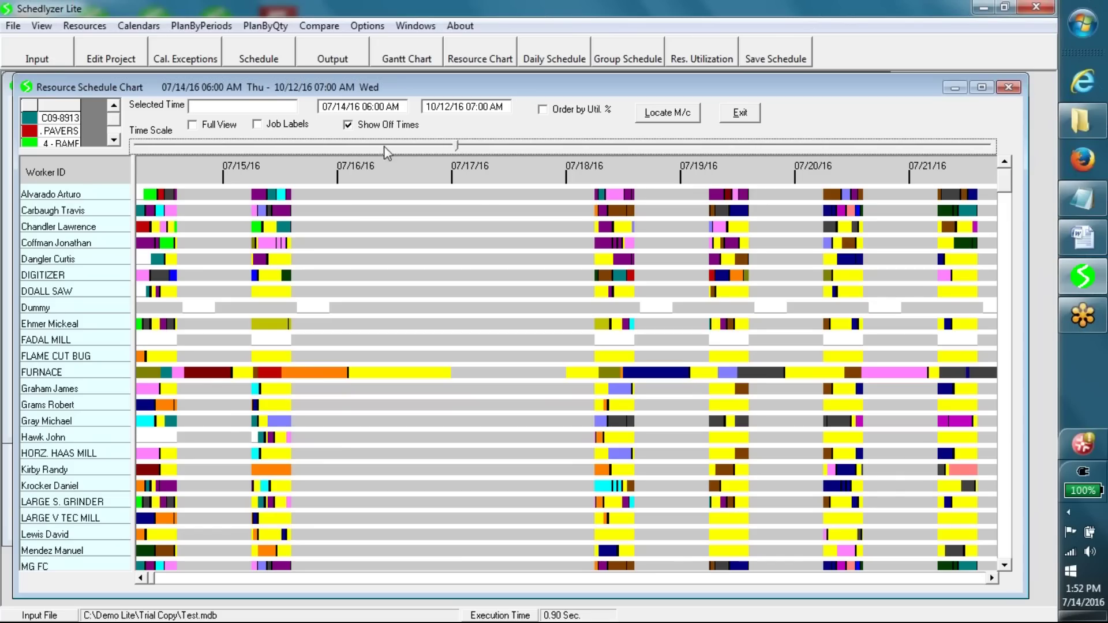
{"action": "double_click", "coordinate": [86, 210]}
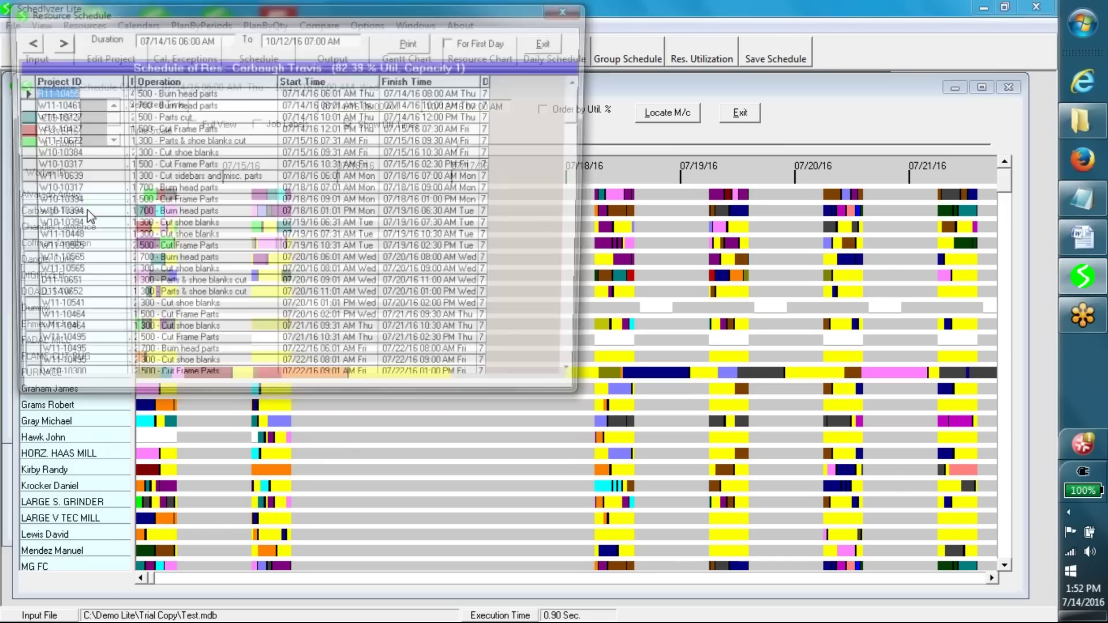
{"action": "left_click_drag", "start_coordinate": [496, 79], "coordinate": [542, 79]}
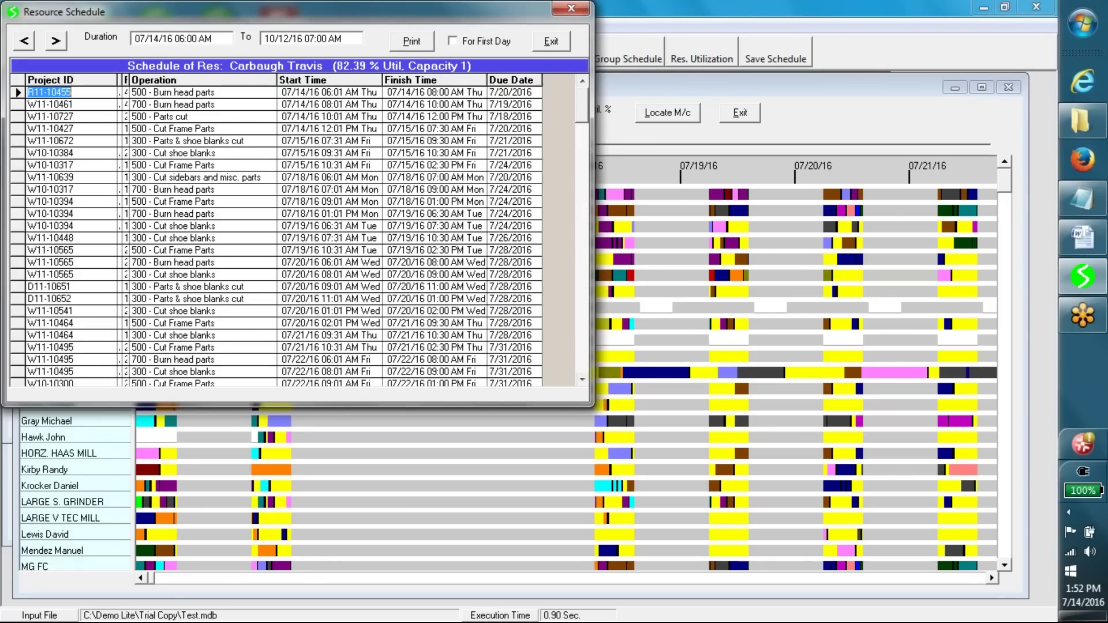
Step: Bring up job W11-10427's detailed schedule and move its window aside
{"action": "left_click", "coordinate": [76, 130]}
{"action": "double_click", "coordinate": [84, 128]}
{"action": "left_click_drag", "start_coordinate": [181, 12], "coordinate": [236, 158]}
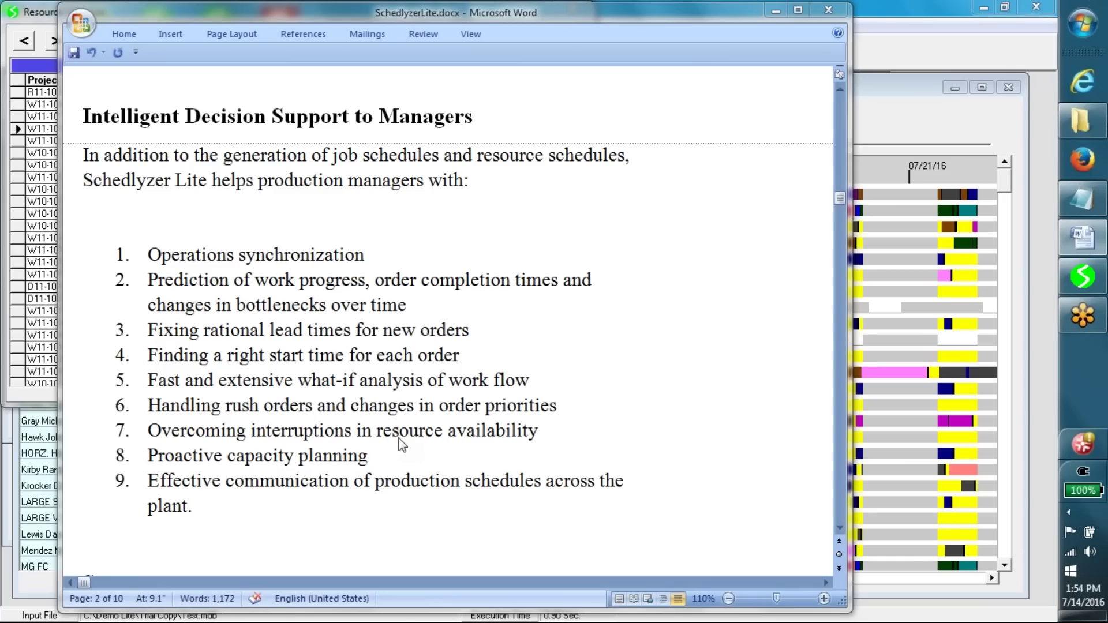
Step: Page down in SchedlyzerLite.docx to the Summary page listing the product's key advantages
{"action": "key", "text": "Page_Down"}
{"action": "key", "text": "Page_Down"}
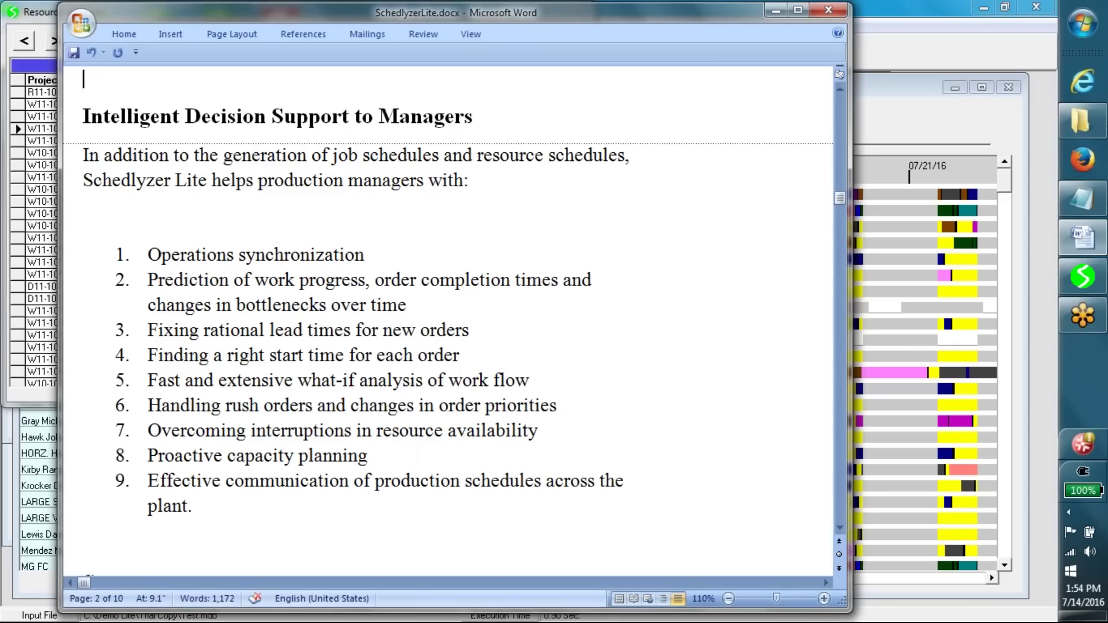